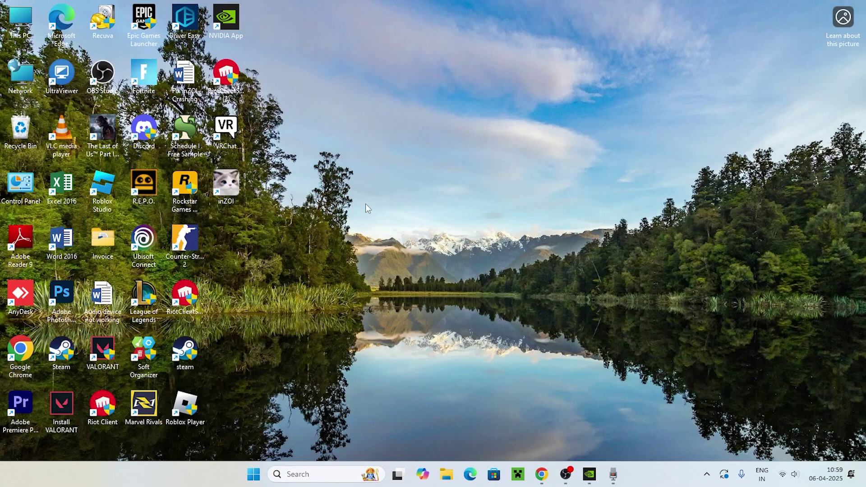
Launch the NVIDIA App from its taskbar shortcut.
left_click(589, 474)
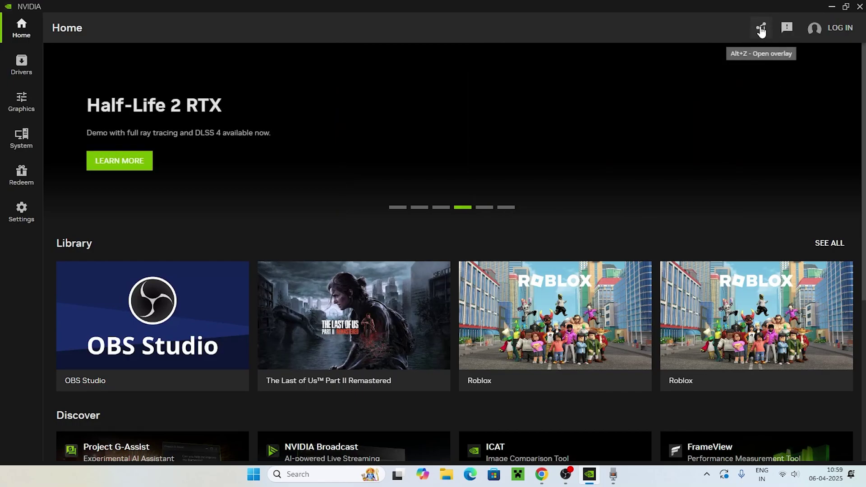
Confirm the NVIDIA overlay is enabled in Settings > Features, then bring up the overlay with Alt+Z.
left_click(761, 31)
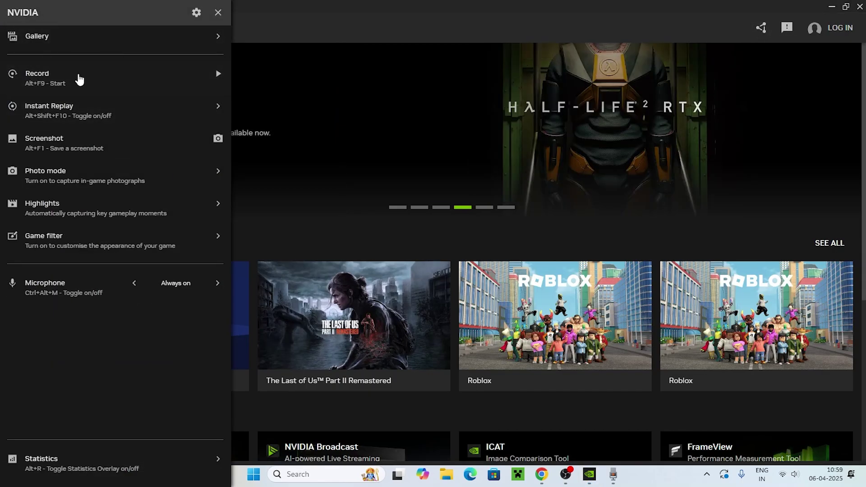
left_click(219, 17)
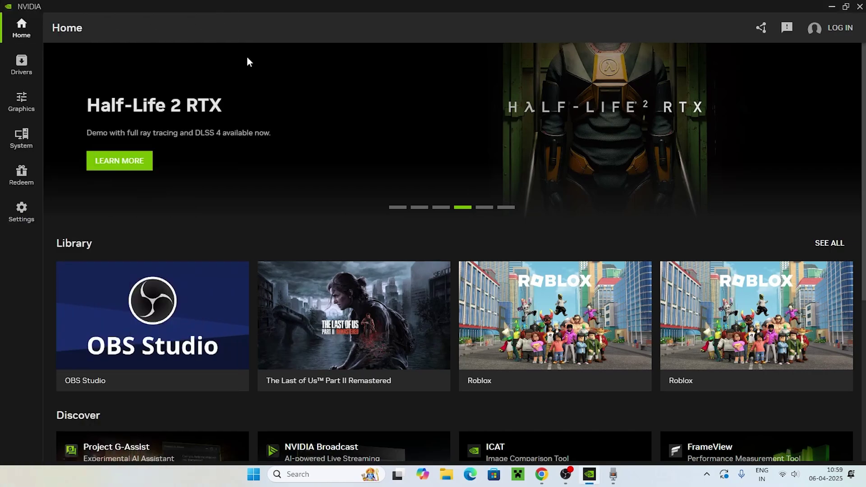
left_click(21, 213)
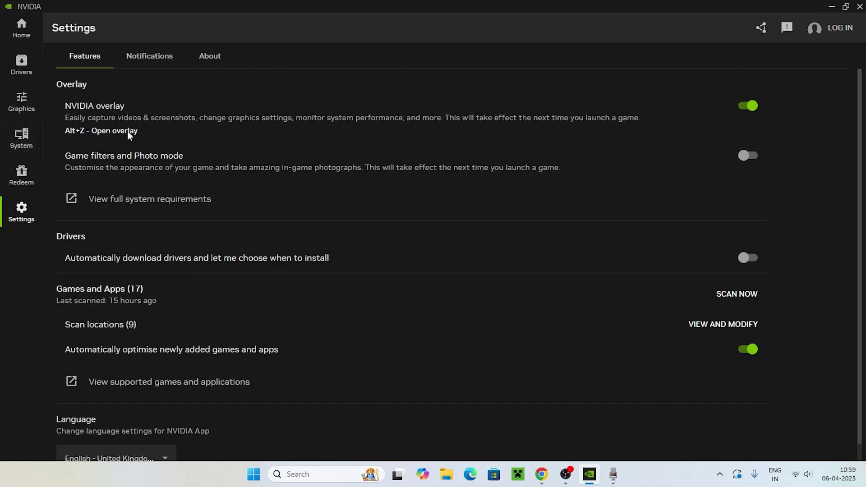
left_click(20, 30)
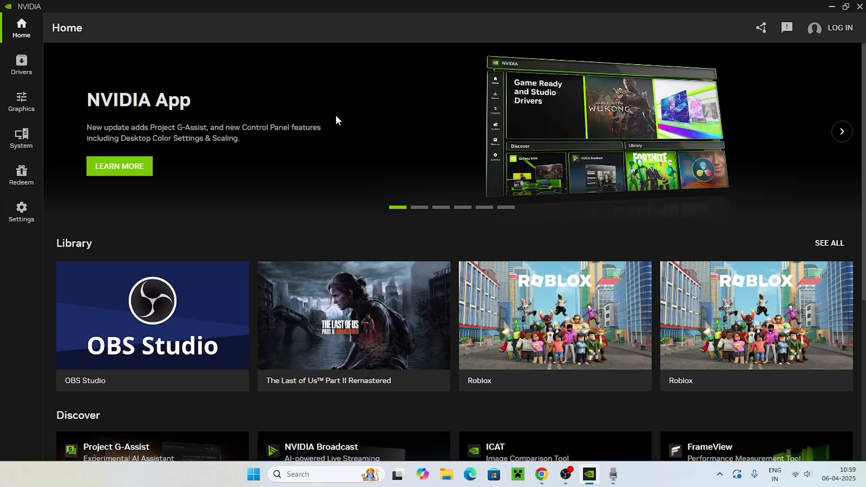
key("alt+z")
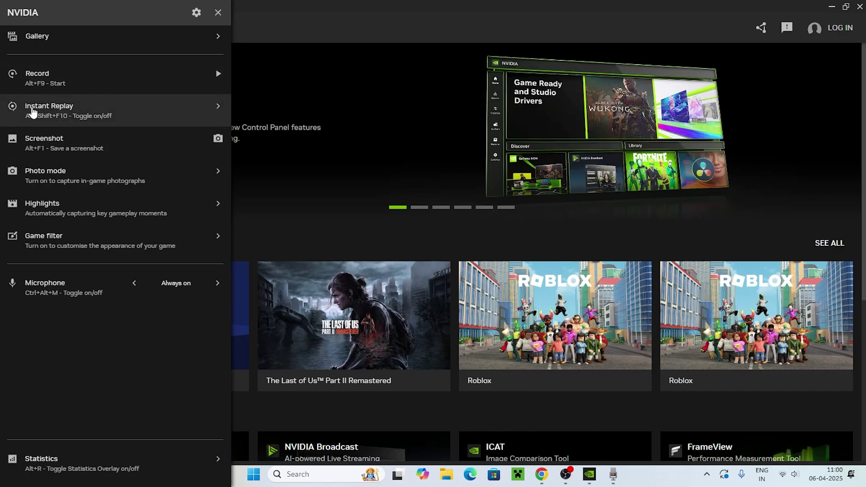
Switch Instant Replay on in the overlay and close the overlay panel.
left_click(208, 108)
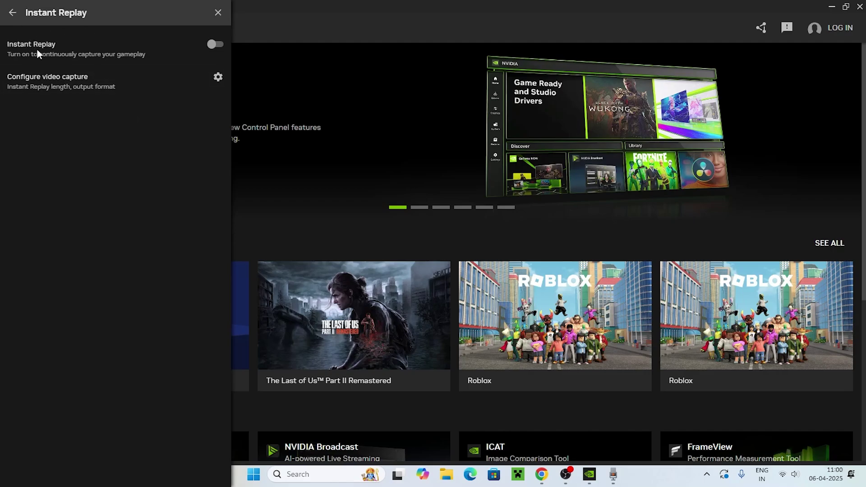
left_click(215, 44)
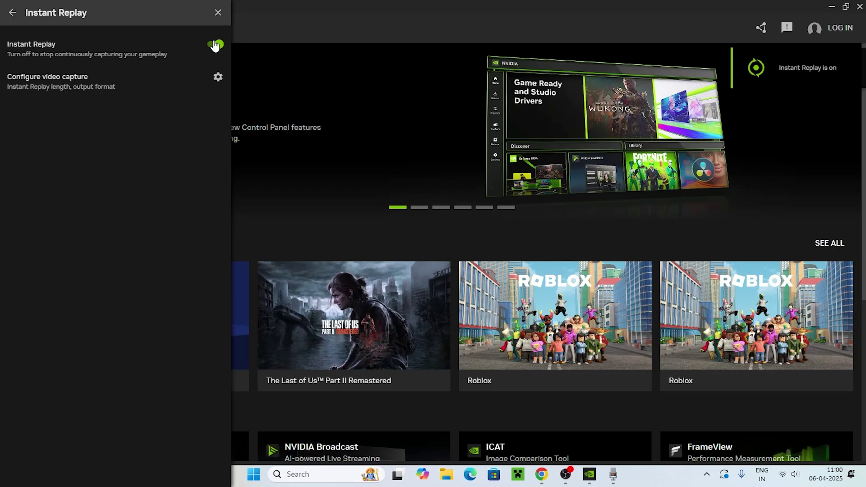
left_click(335, 65)
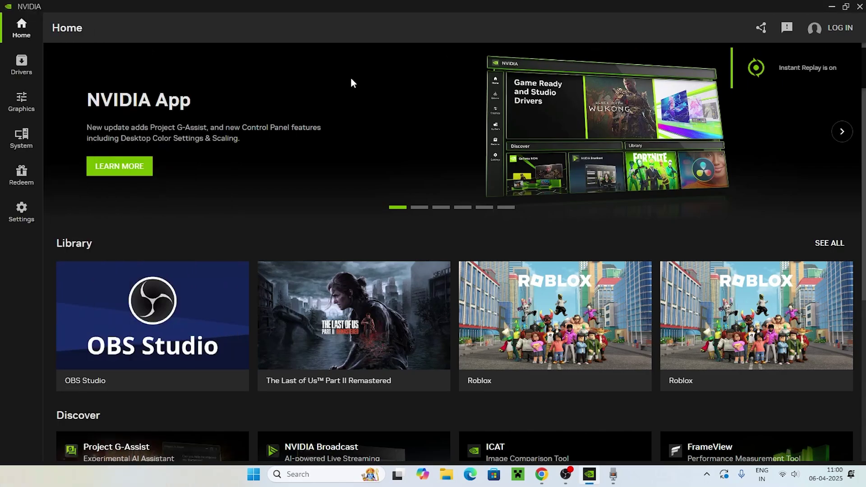
Review the Input devices on the Windows Sound settings page, close it, and reopen the speaker menu.
right_click(795, 478)
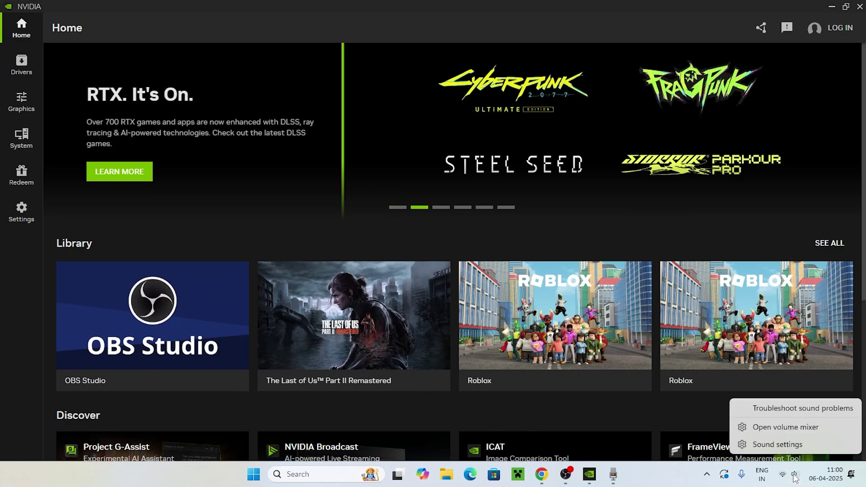
left_click(784, 444)
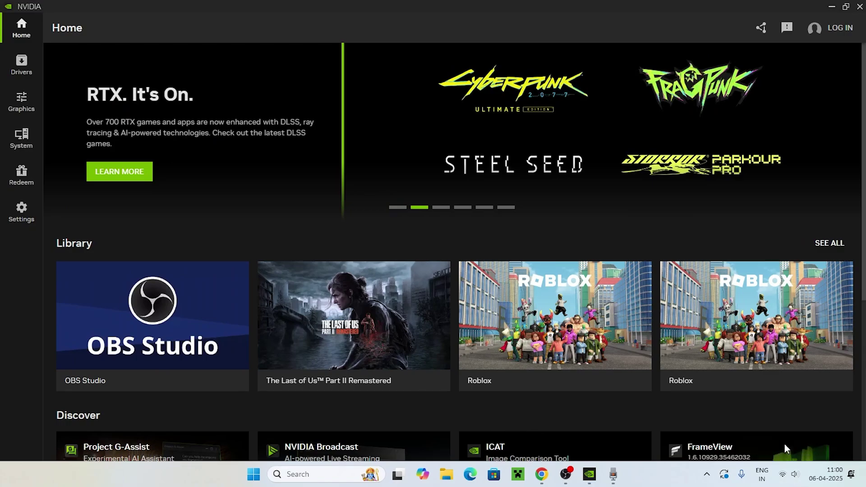
scroll(536, 255, "down", 3)
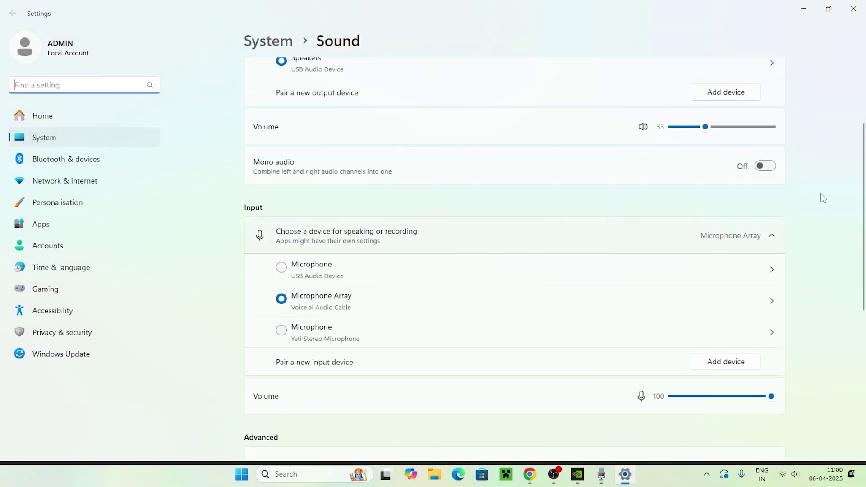
left_click(853, 9)
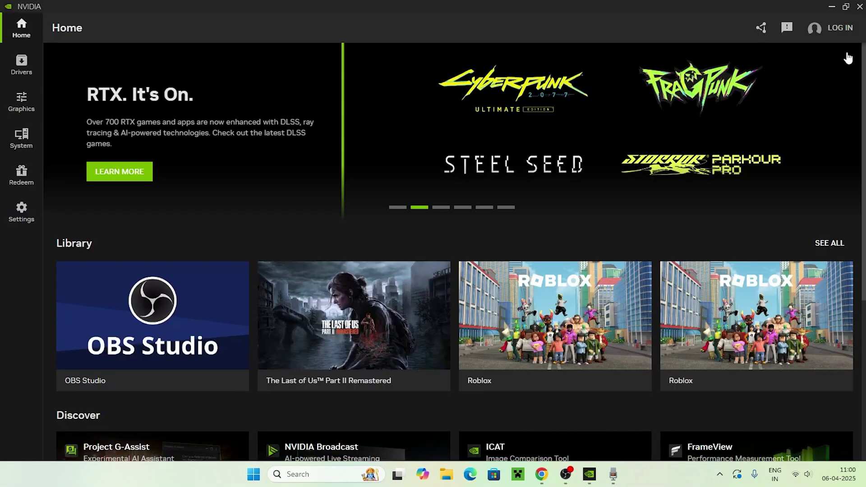
right_click(807, 475)
In the Volume mixer, expand OBS 31.0.2 and list its available output devices.
left_click(800, 426)
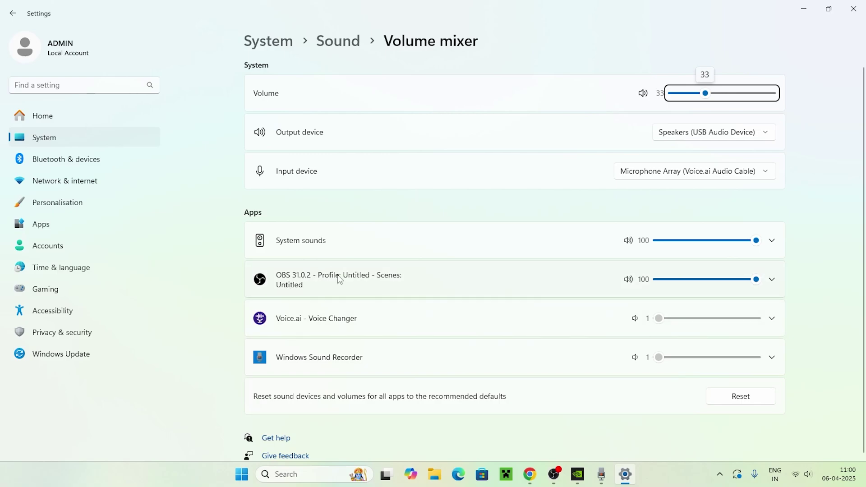
left_click(424, 277)
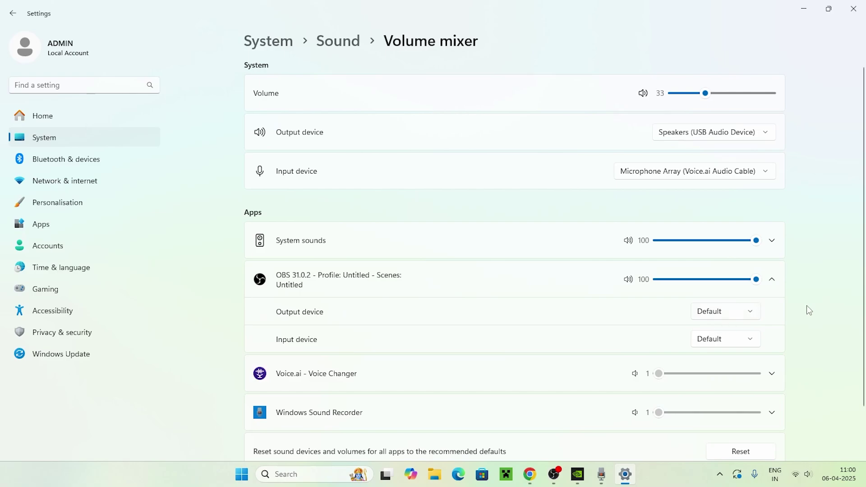
left_click(752, 314)
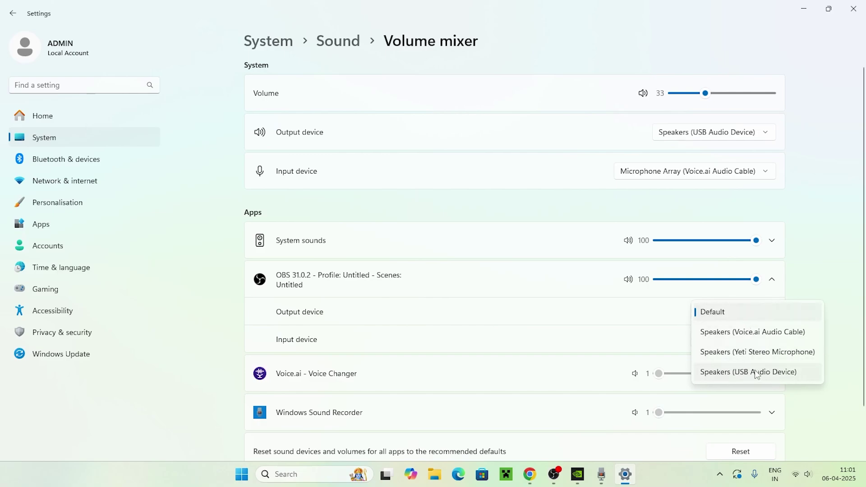
Keep OBS 31.0.2's output device at Default and close Windows Settings.
left_click(817, 285)
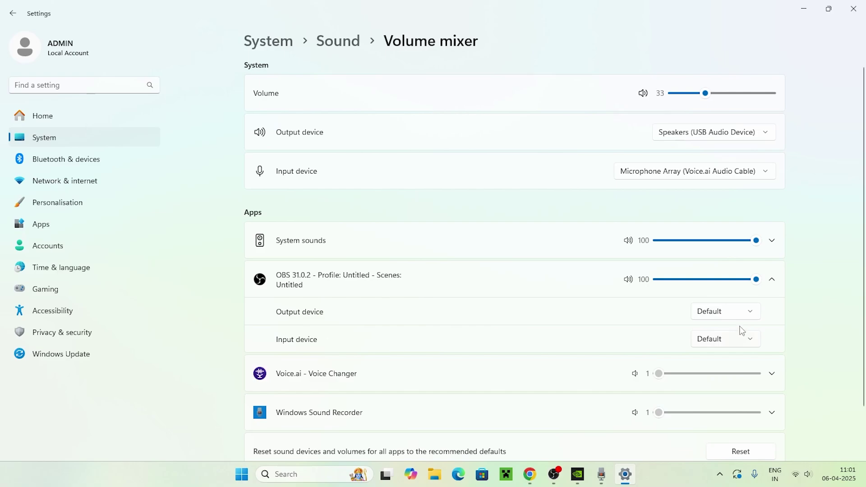
left_click(773, 282)
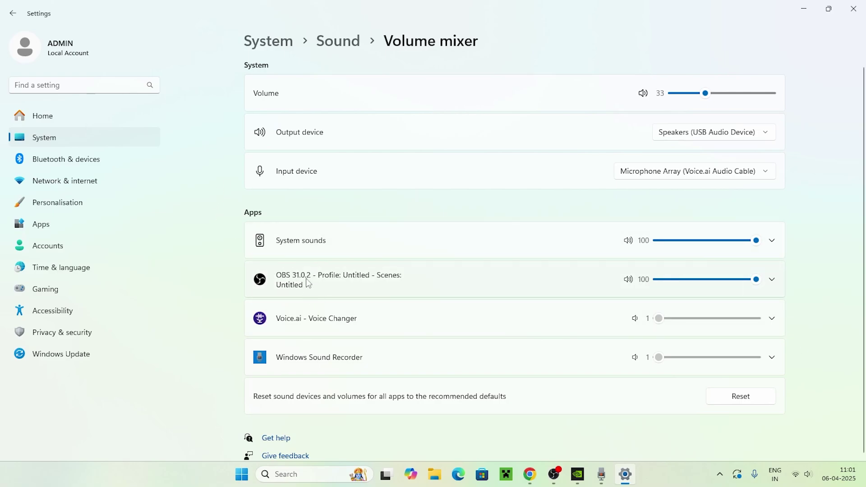
left_click(772, 279)
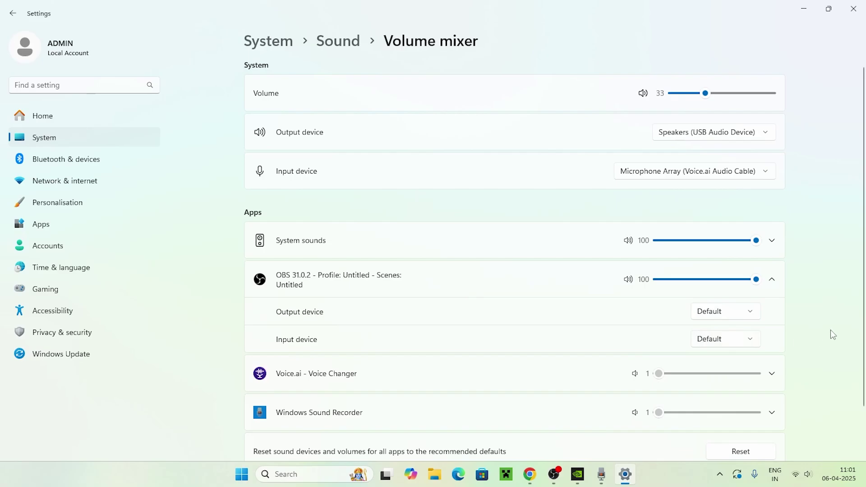
left_click(855, 12)
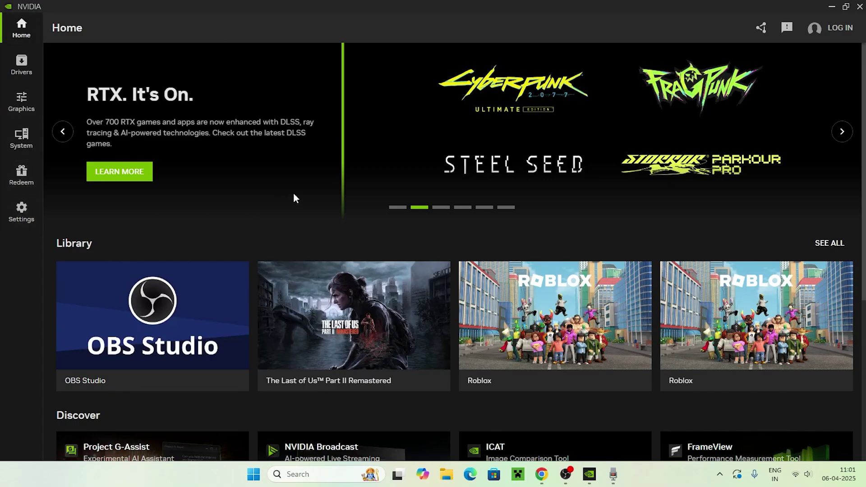
Switch Instant Replay off in the Alt+Z overlay and dismiss the overlay.
key("alt+z")
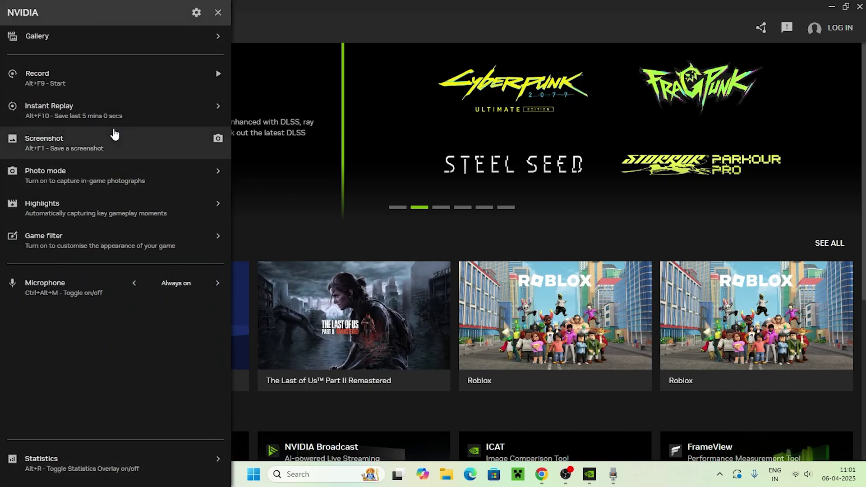
left_click(103, 108)
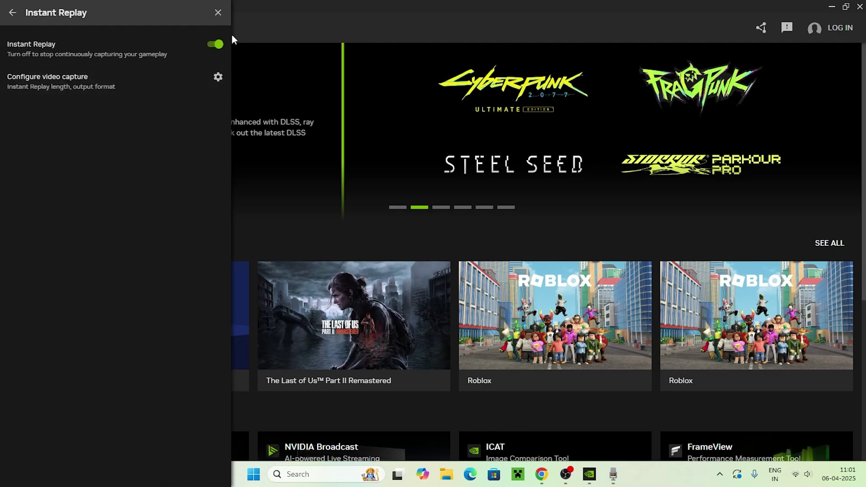
left_click(221, 45)
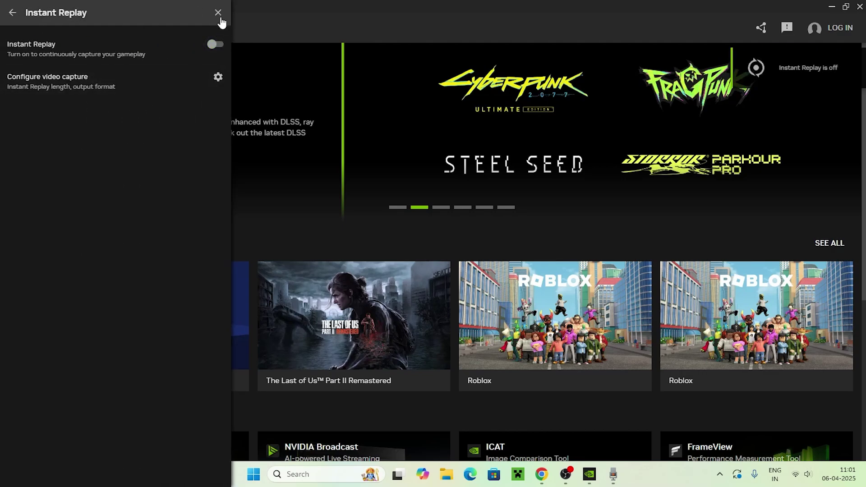
left_click(10, 13)
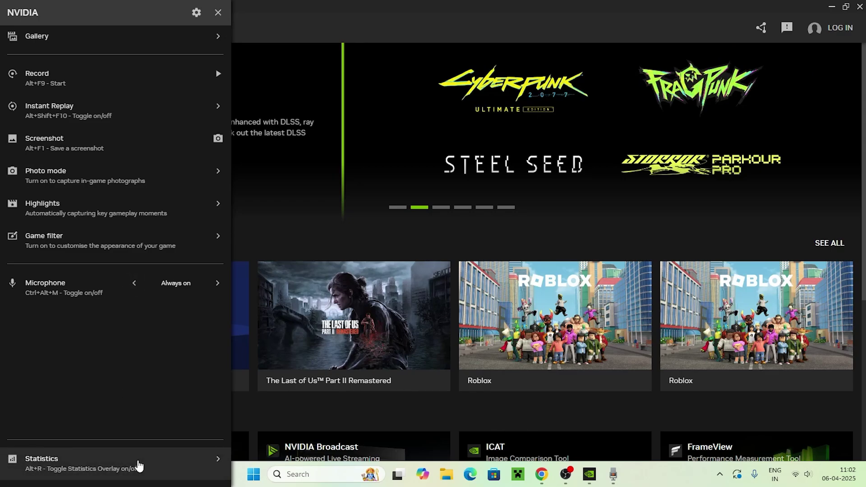
left_click(275, 45)
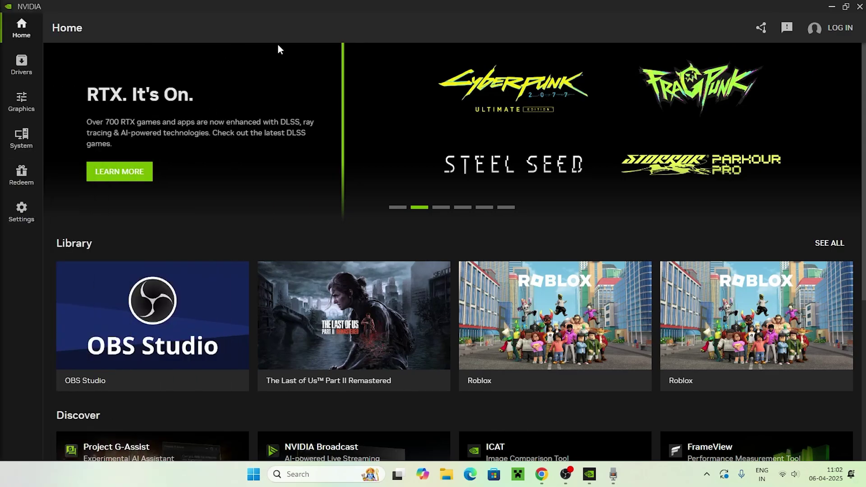
Go to the NVIDIA App Settings page and scroll through its Features options.
left_click(21, 211)
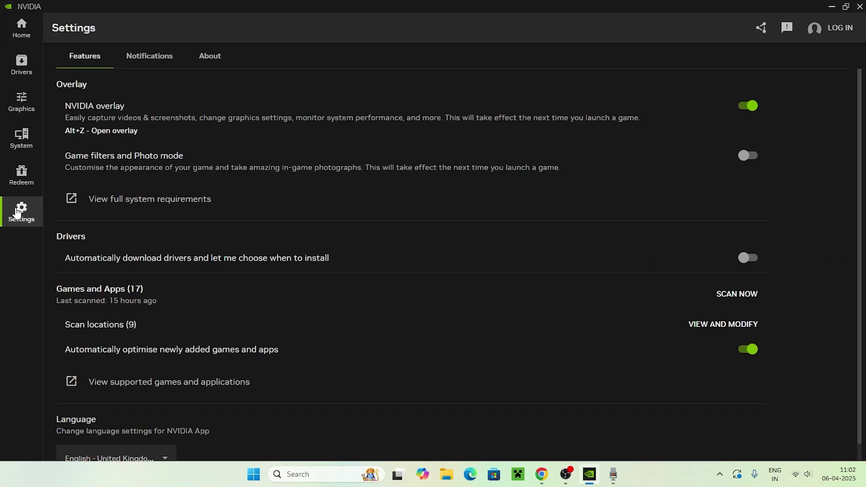
scroll(347, 138, "down", 1)
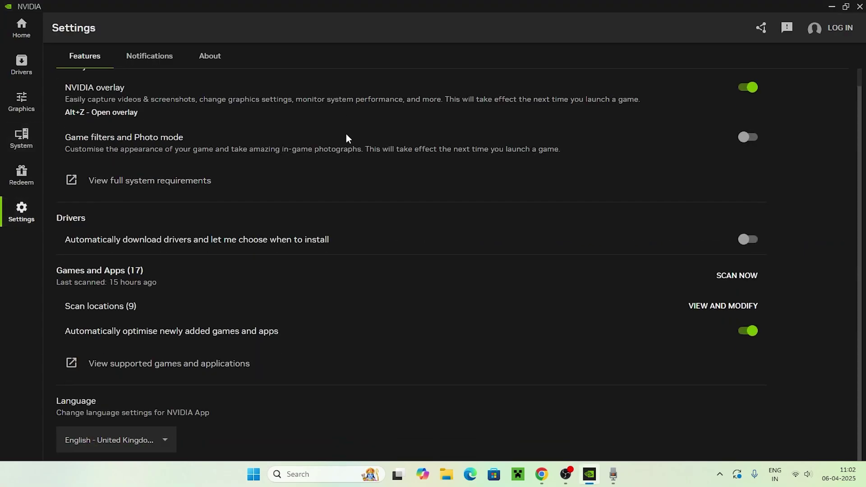
scroll(346, 138, "up", 1)
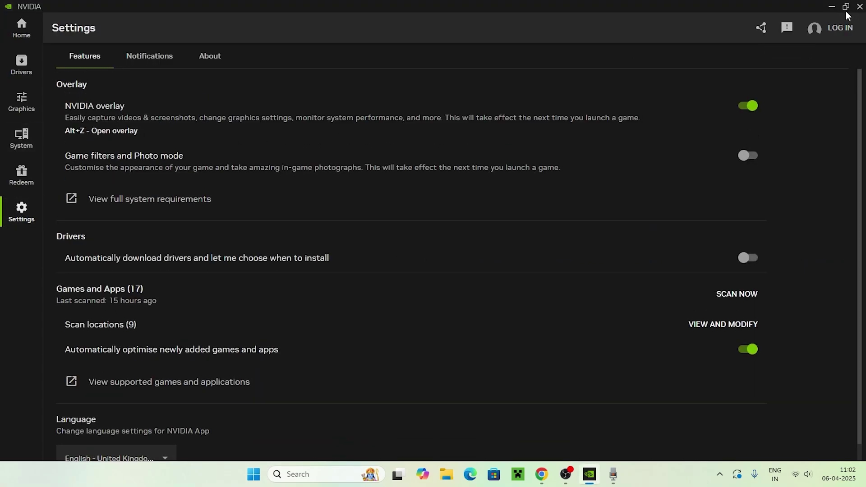
In the overlay, cycle Microphone back to Always on and view the Statistics panel.
left_click(766, 30)
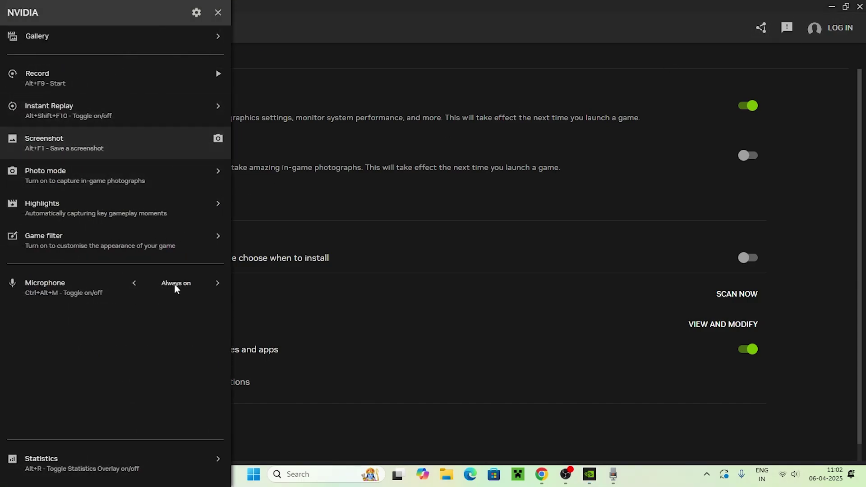
left_click(217, 284)
left_click(217, 284)
left_click(217, 284)
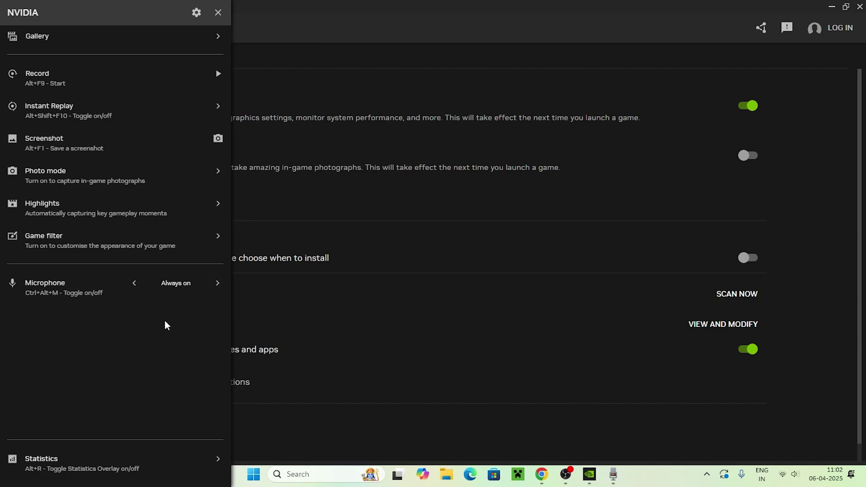
left_click(212, 460)
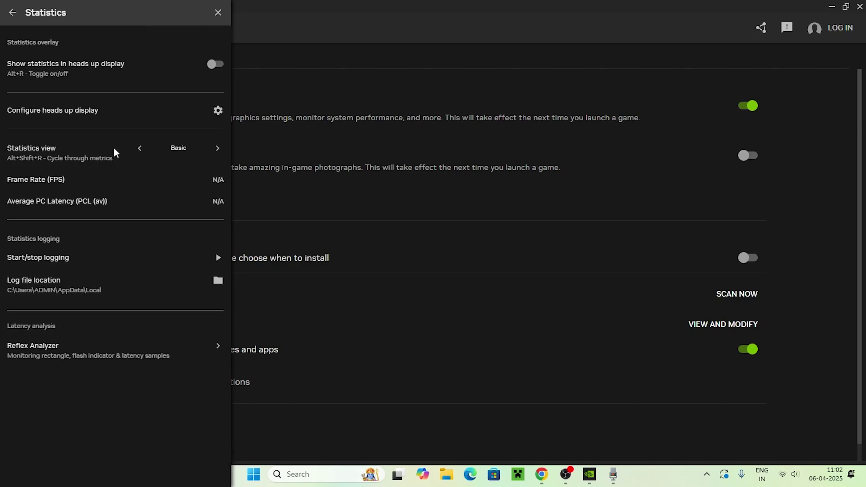
left_click(217, 13)
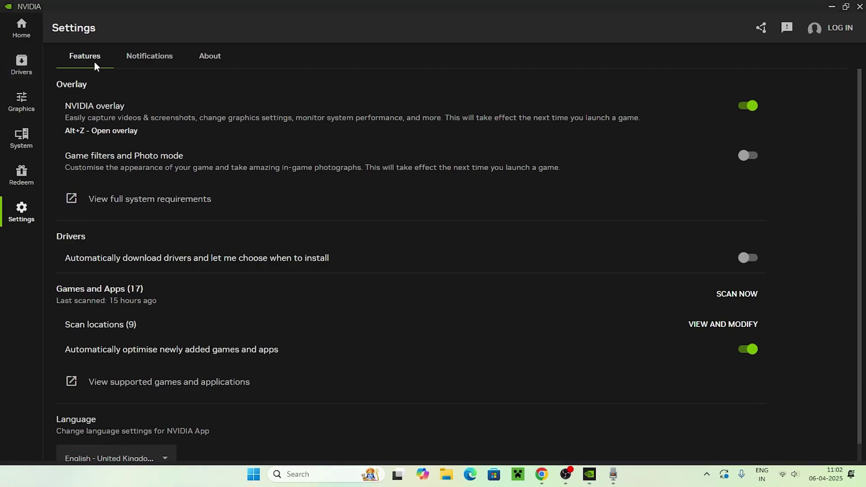
key("alt+z")
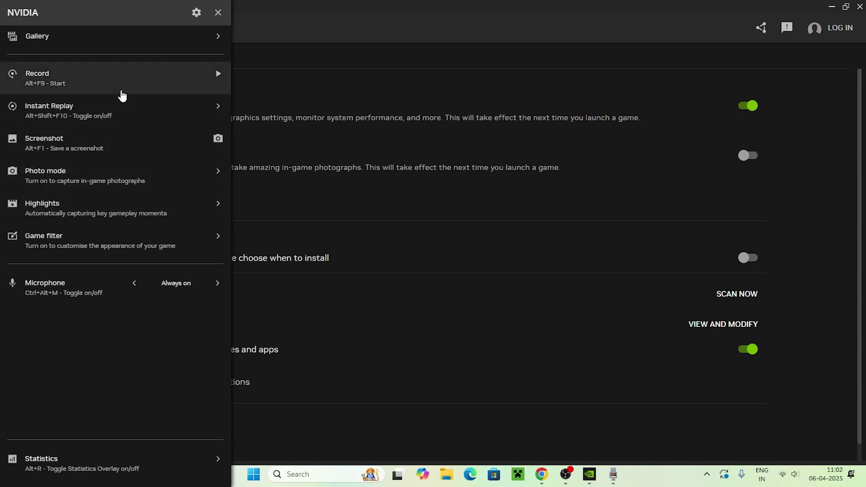
Turn Instant Replay back on and check the video capture settings.
left_click(214, 108)
left_click(215, 43)
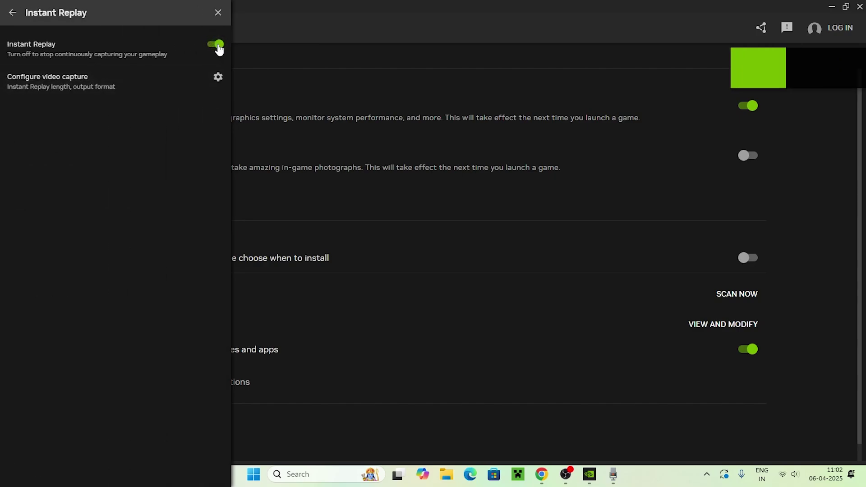
left_click(215, 75)
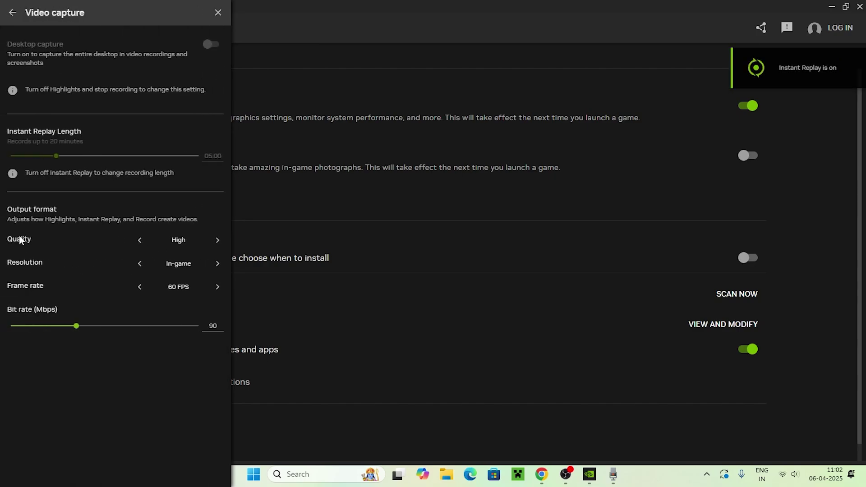
left_click(217, 13)
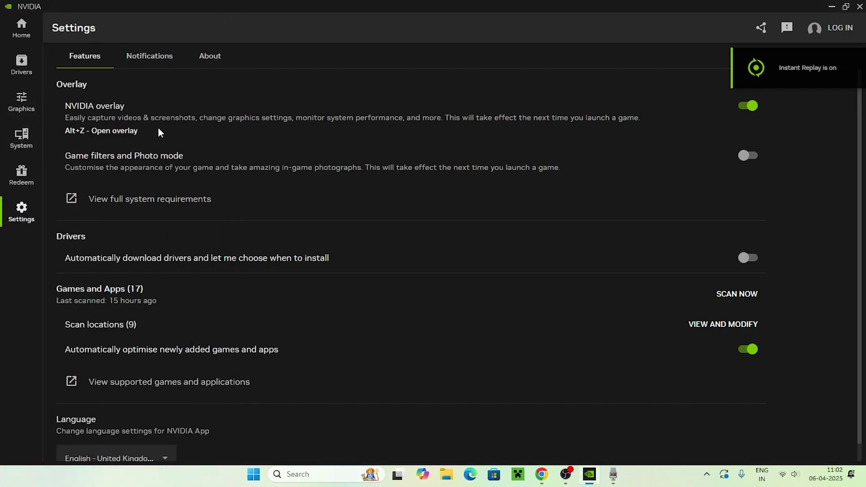
Dismiss the overlay and close the NVIDIA App window.
key("alt+z")
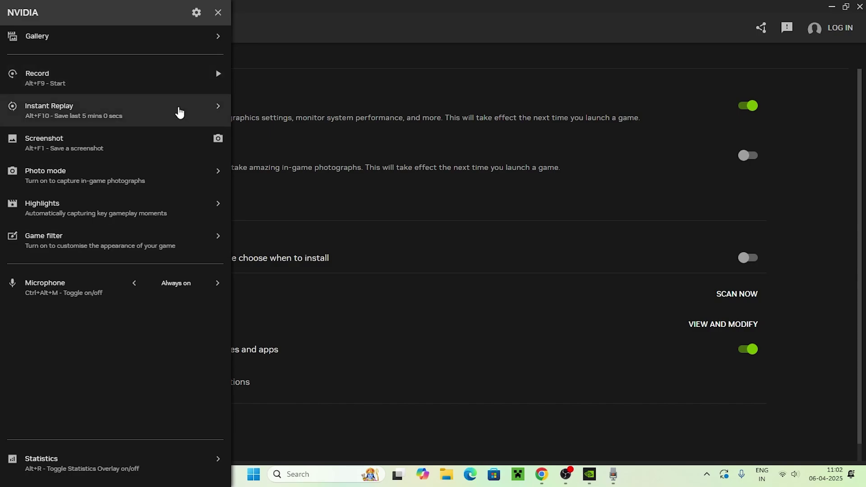
left_click(368, 84)
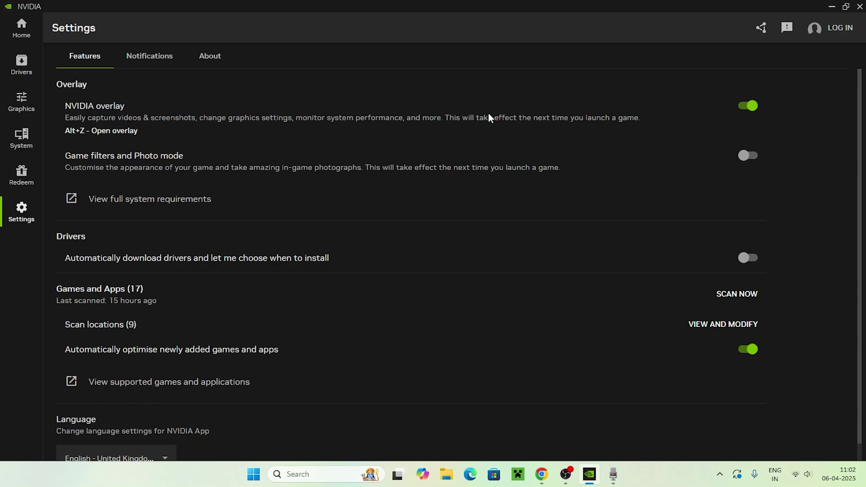
left_click(860, 6)
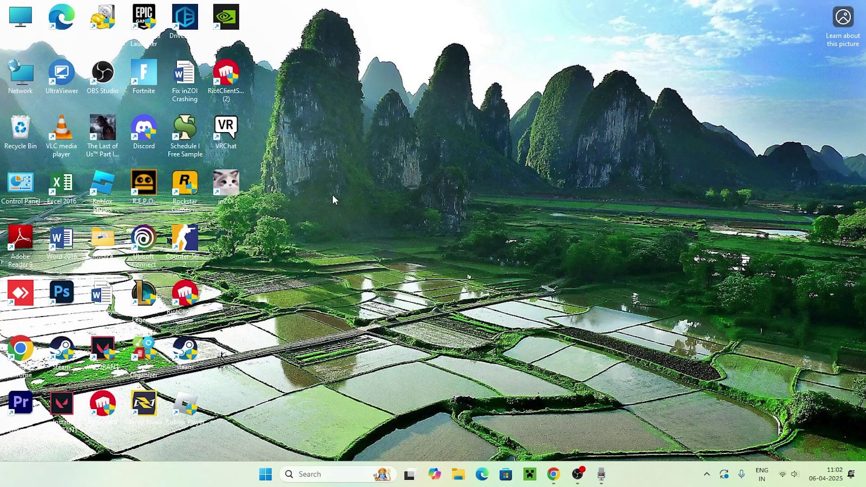